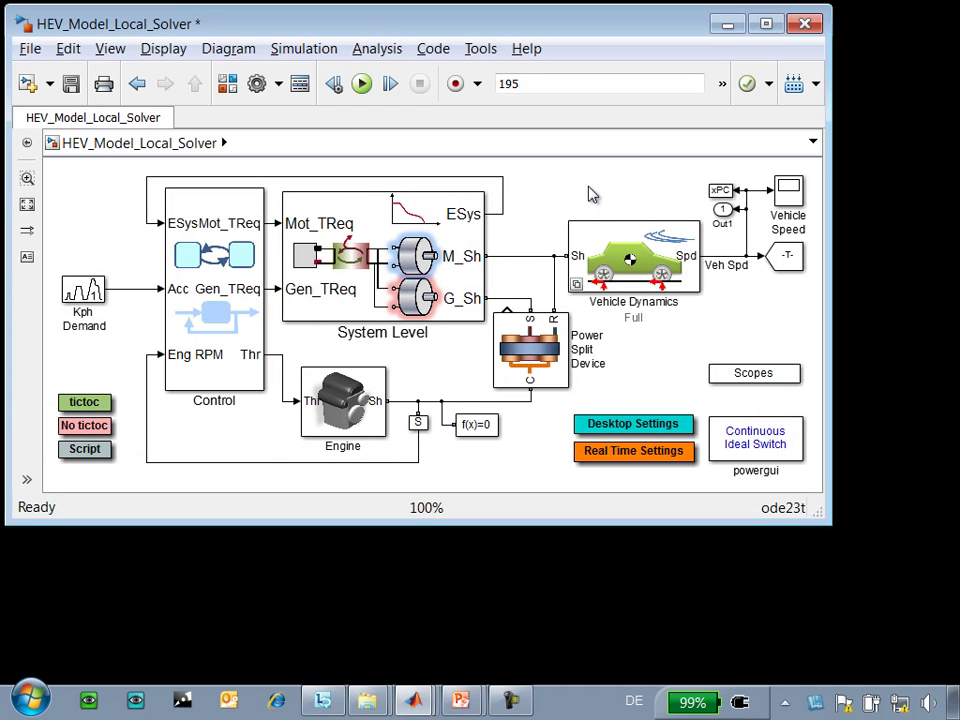
double_click(590, 258)
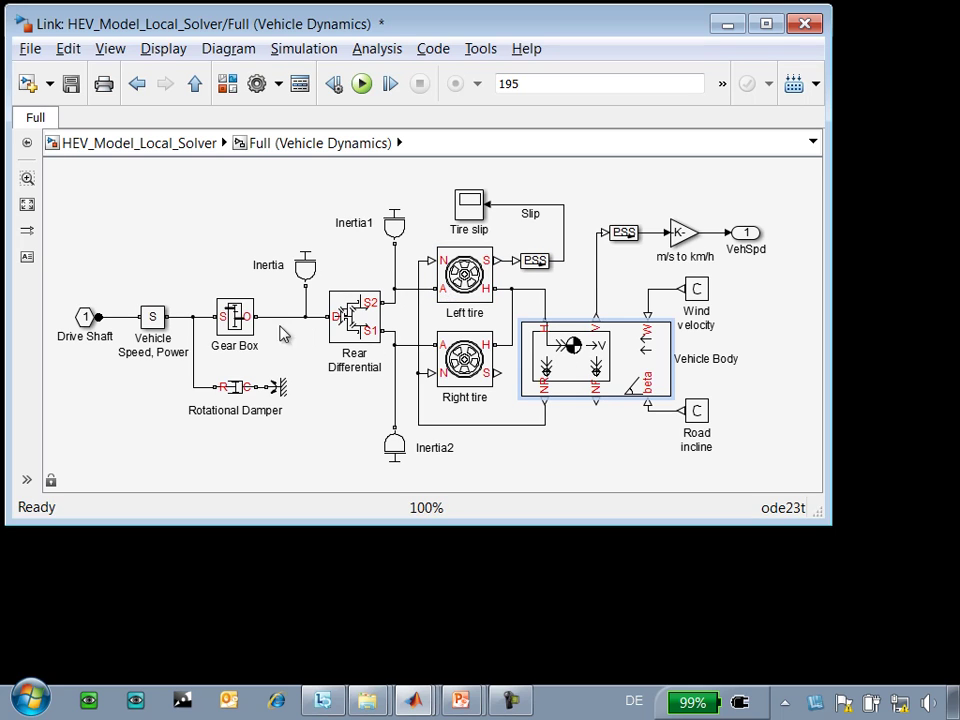
key(Escape)
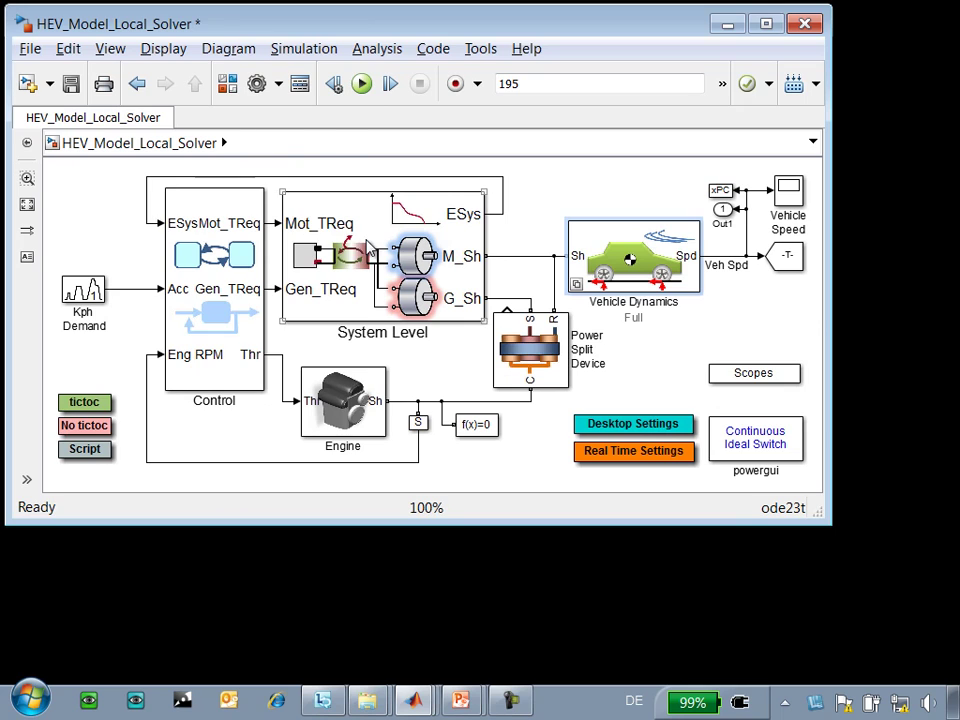
double_click(370, 248)
double_click(621, 235)
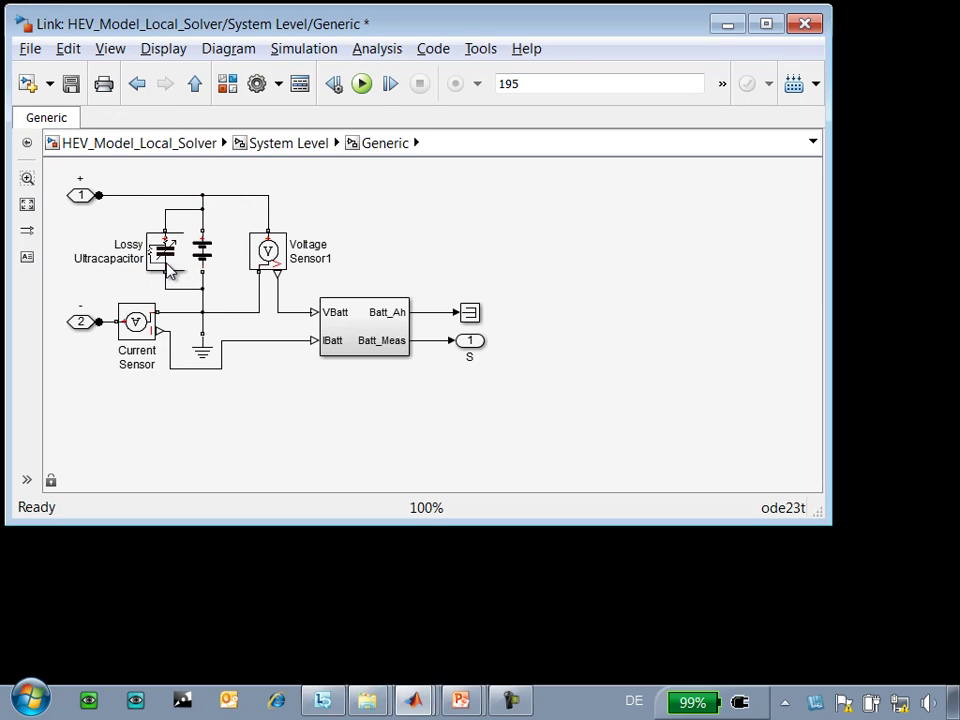
key(Escape)
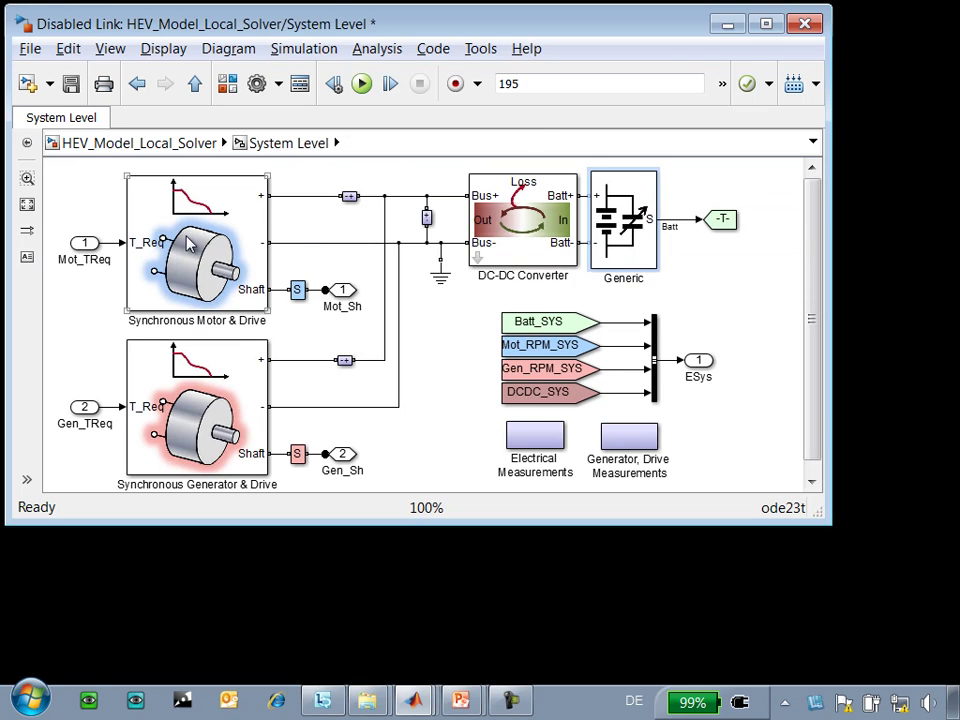
double_click(190, 242)
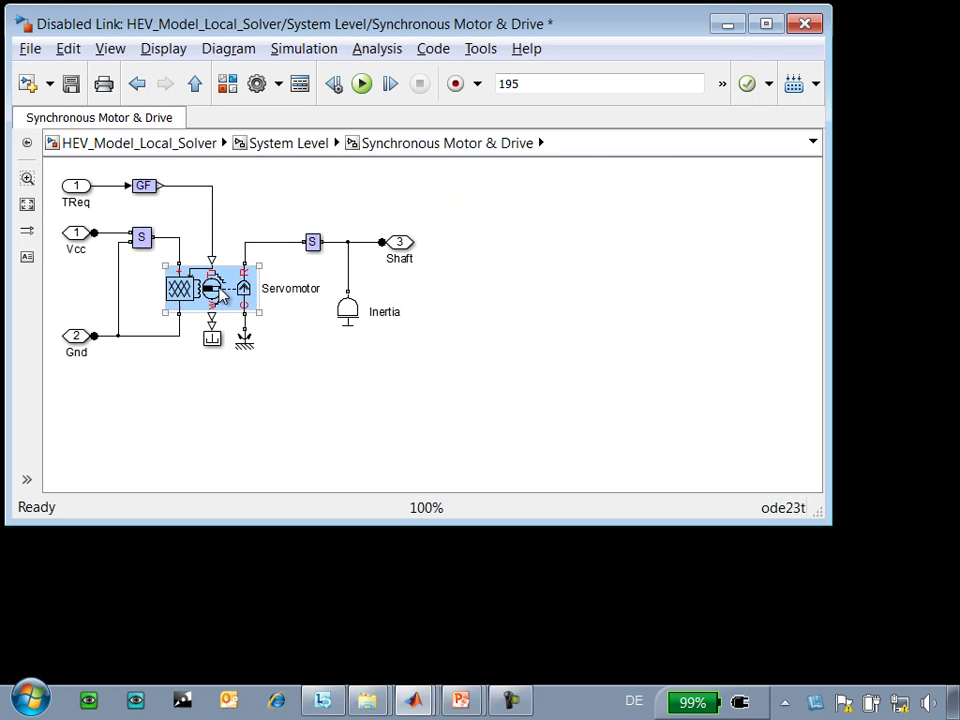
key(Escape)
key(Escape)
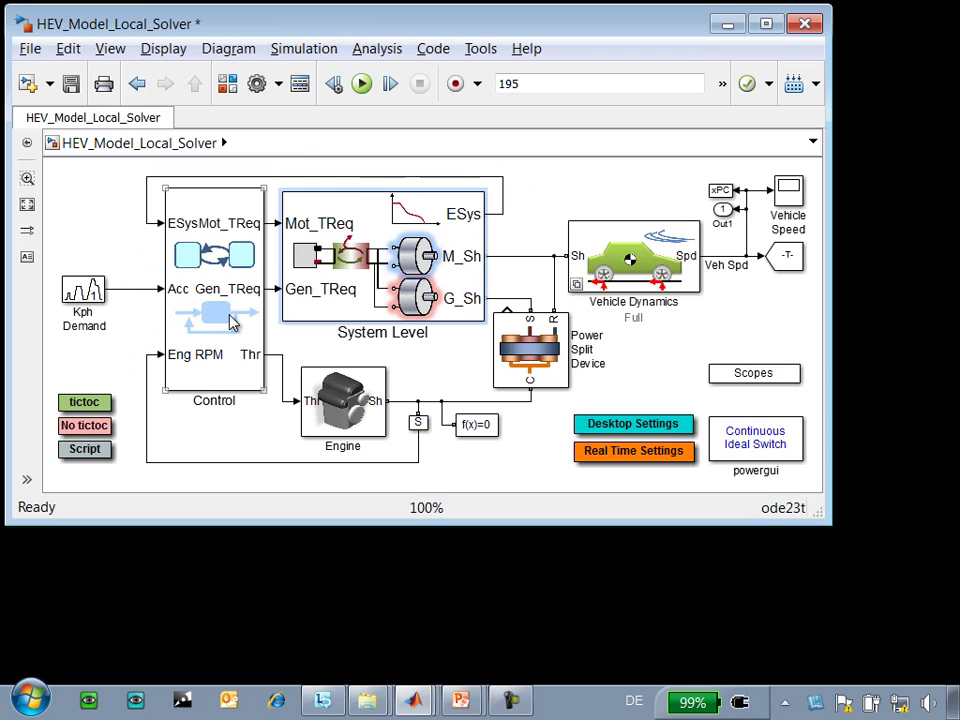
double_click(200, 300)
double_click(348, 281)
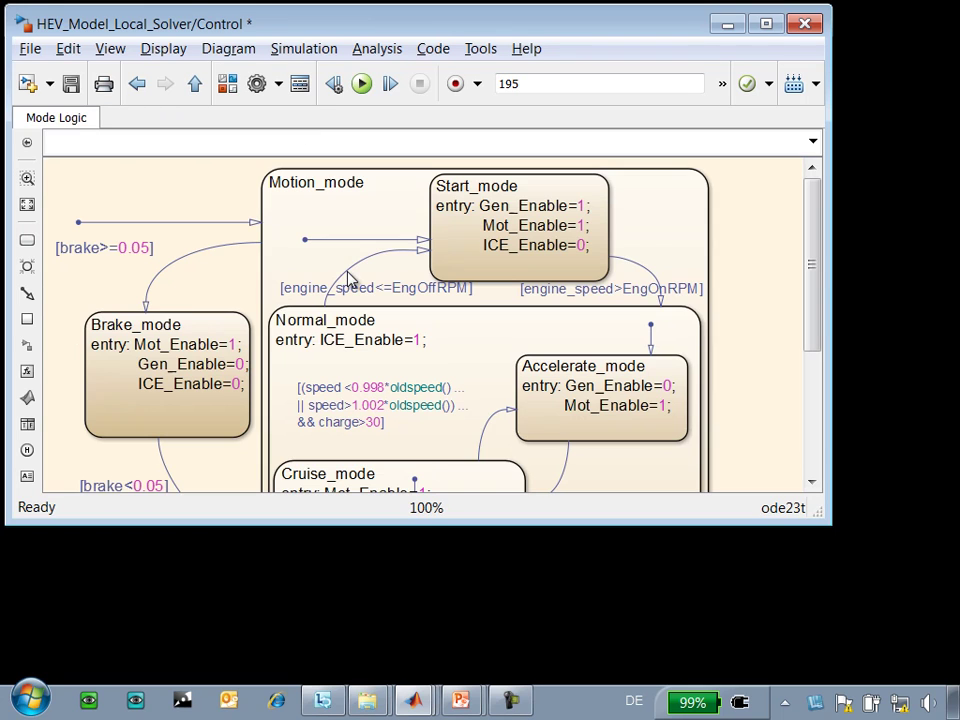
key(Escape)
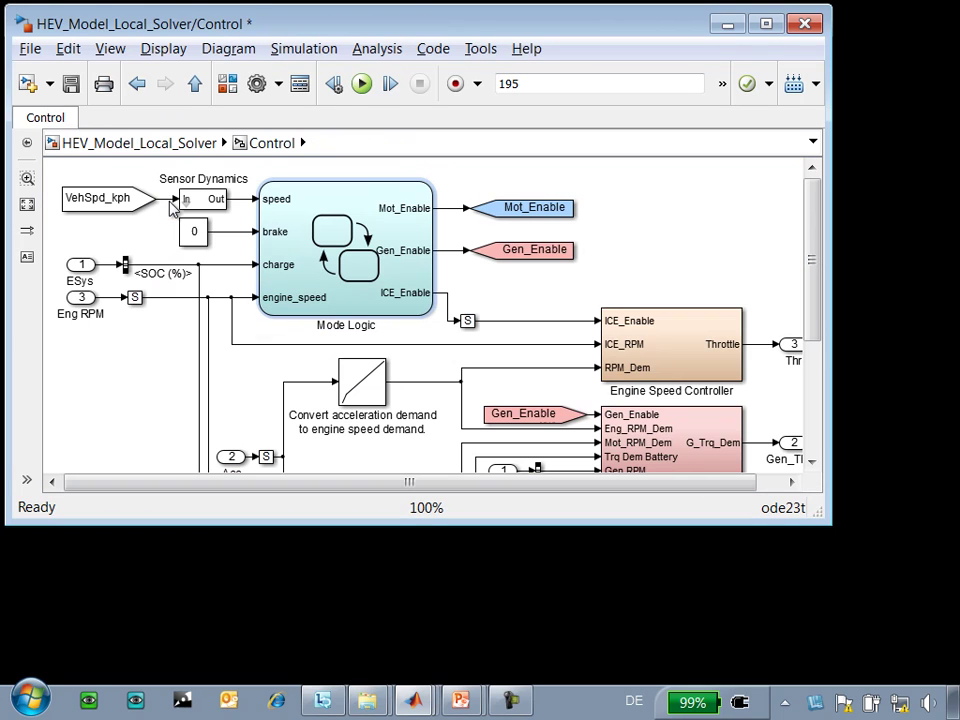
drag(806, 302, 812, 367)
key(Escape)
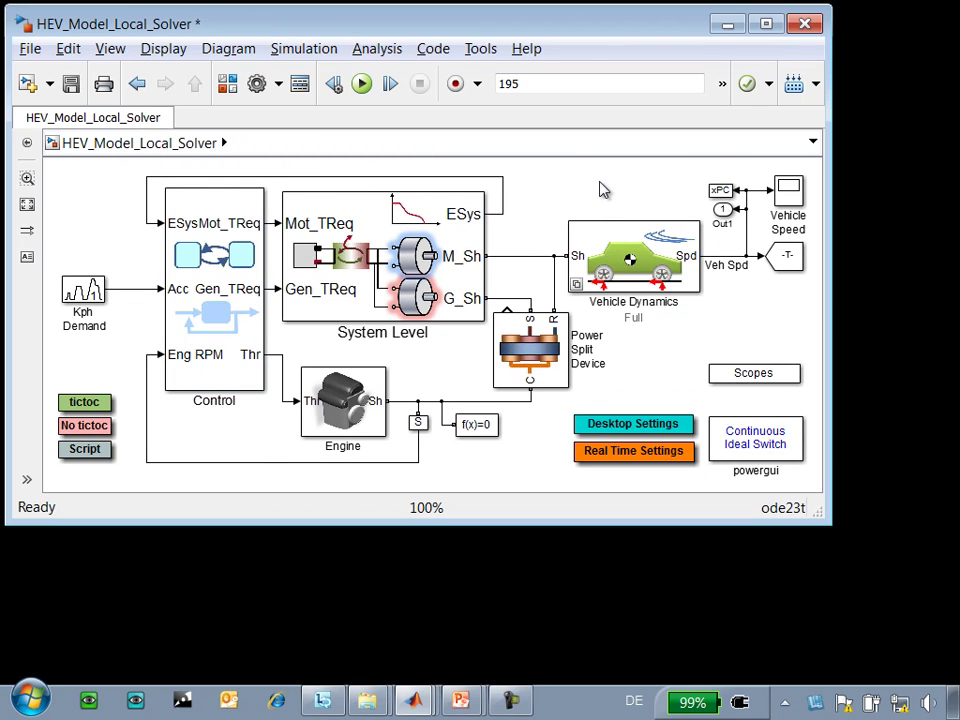
- Run the GET REFERENCE RESULTS section and view the simulated speed trace in the Vehicle Speed scope
key(alt+Tab)
key(Tab)
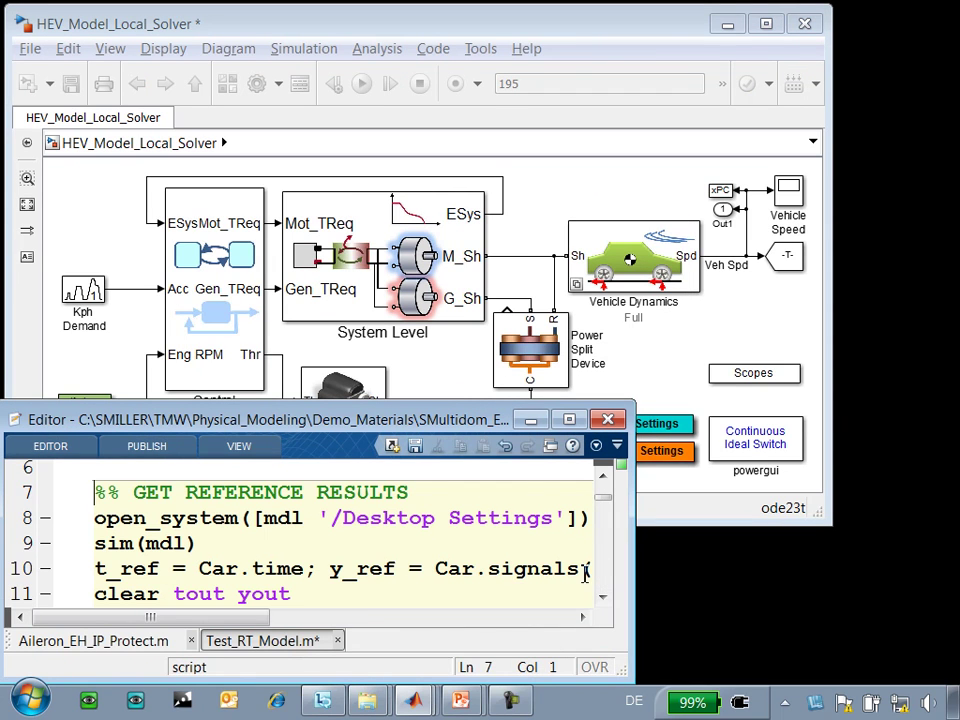
click(505, 544)
key(ctrl+shift+Return)
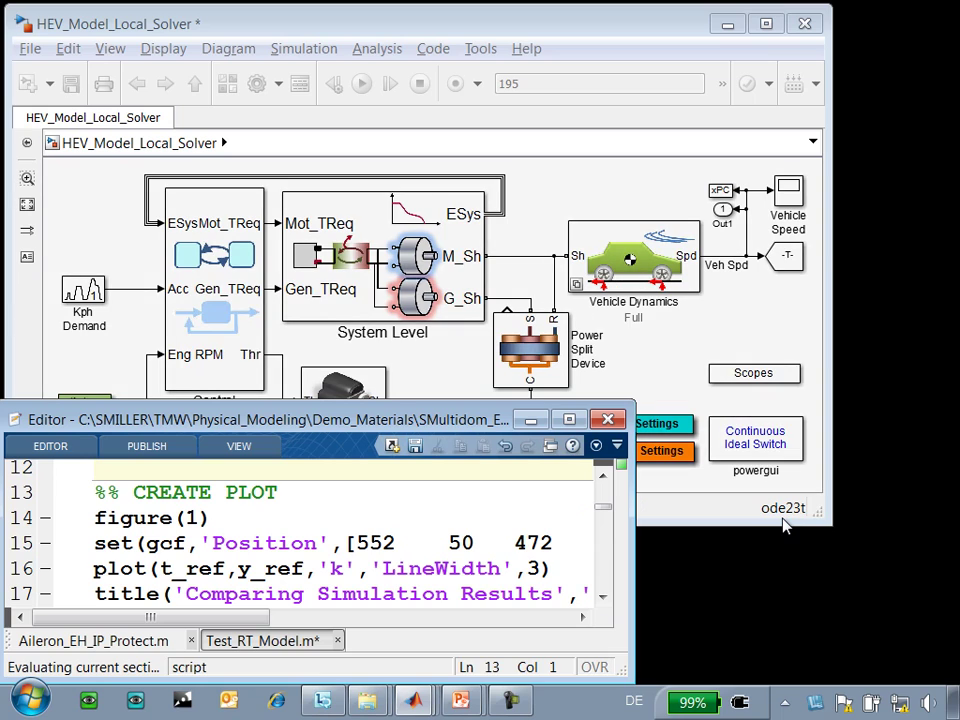
double_click(790, 189)
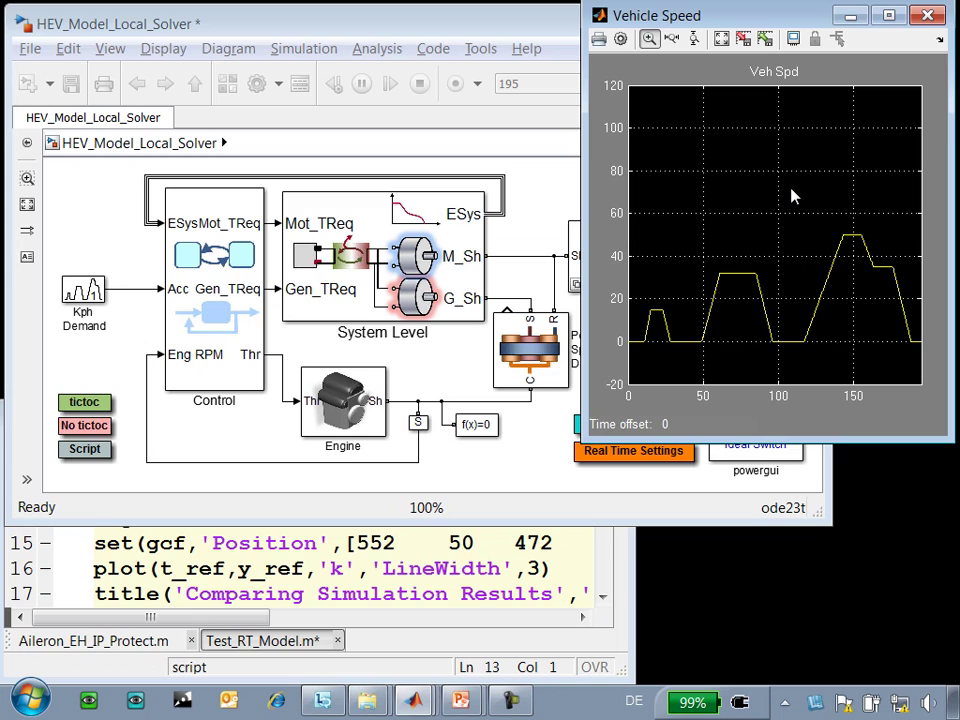
- Plot the reference speed in Figure 1, then rerun the model with the real-time ode1 settings
click(505, 542)
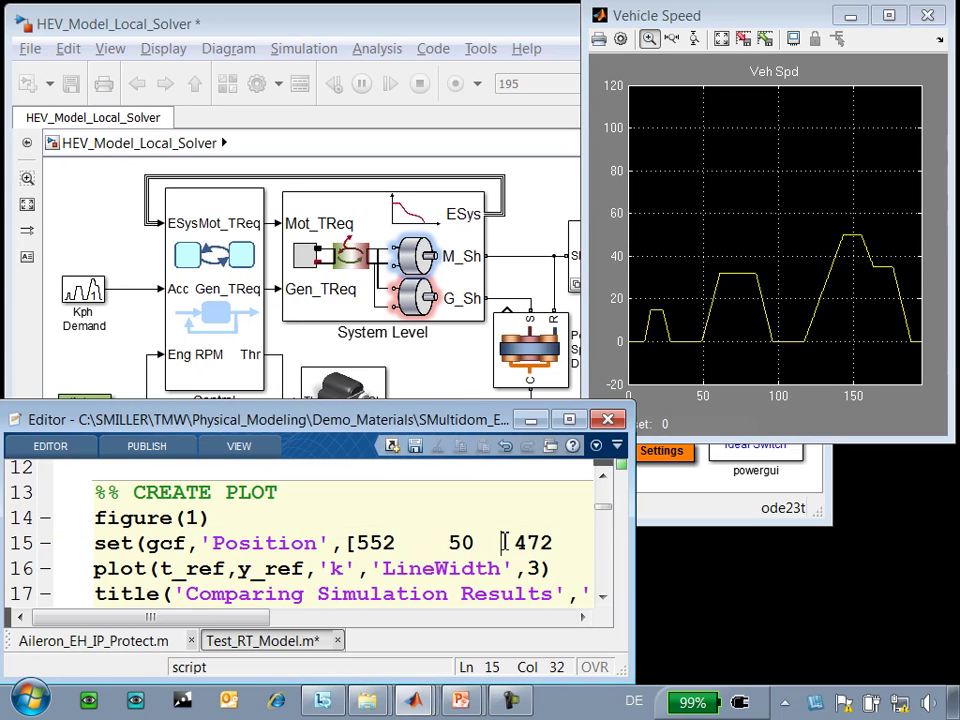
key(ctrl+shift+Return)
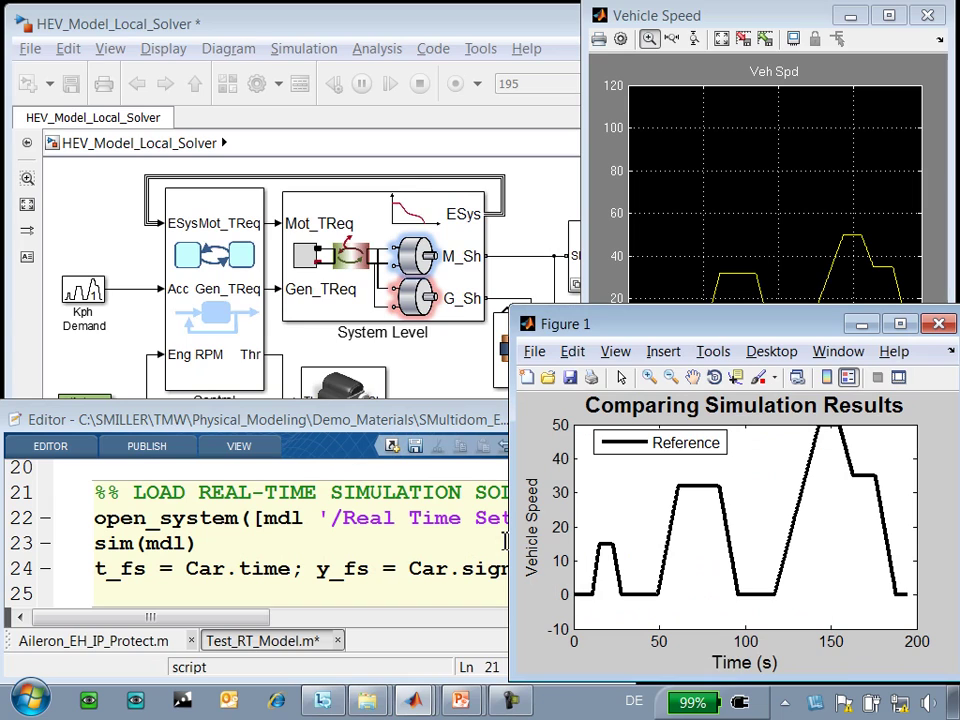
click(393, 537)
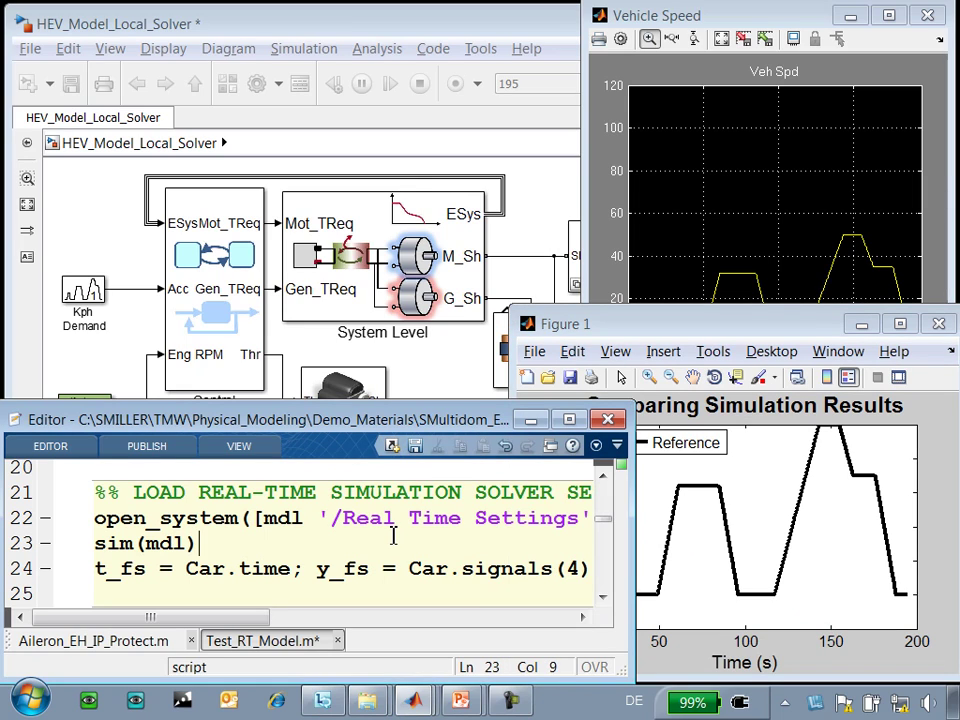
key(ctrl+shift+Return)
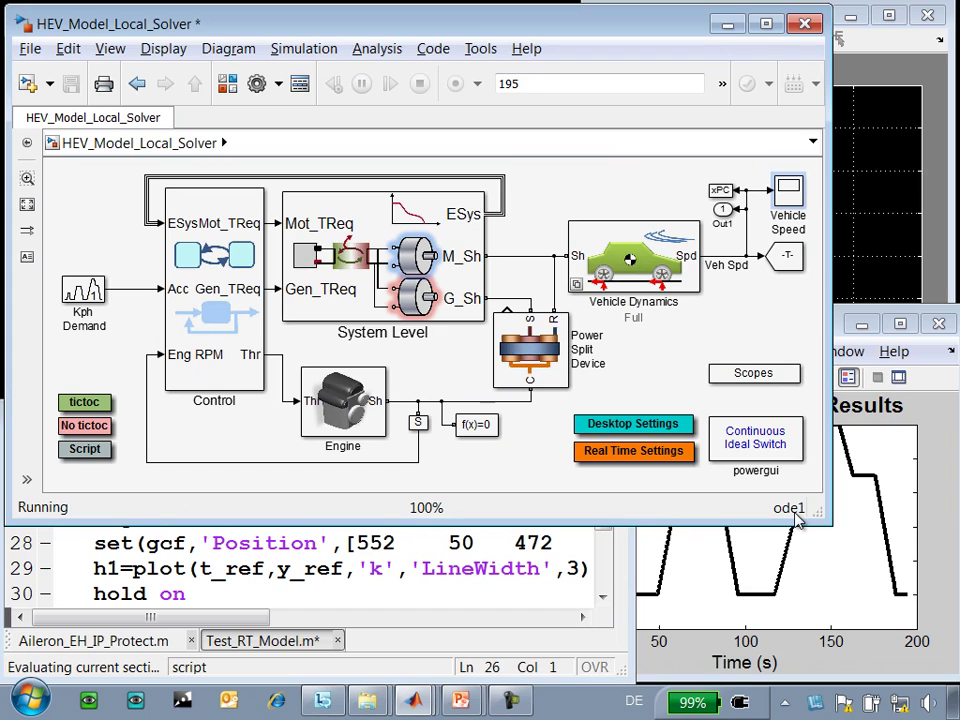
double_click(480, 425)
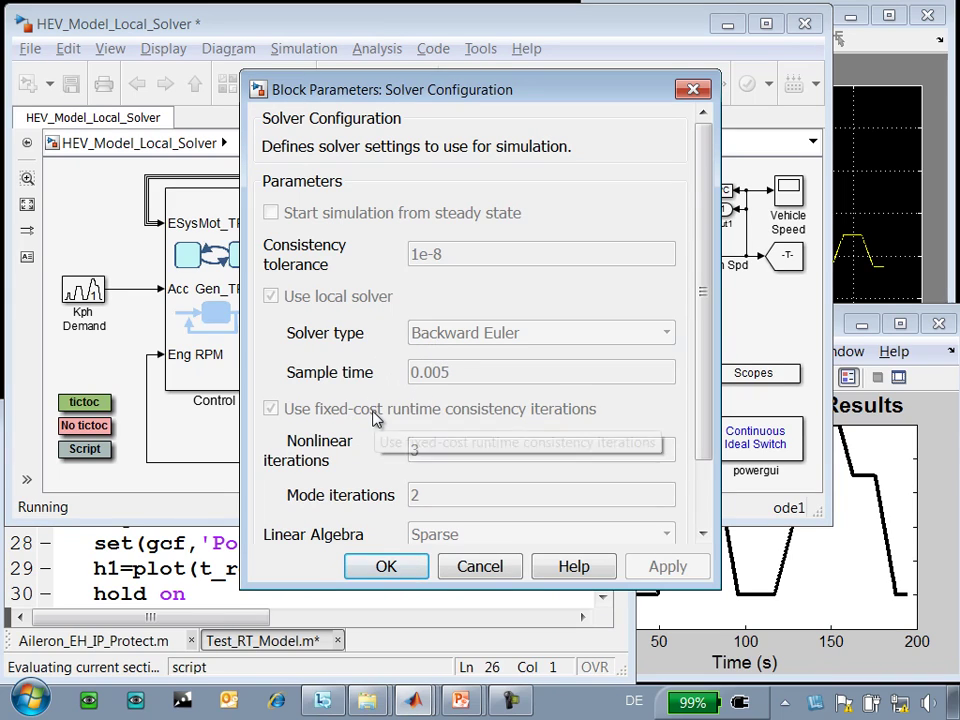
click(468, 568)
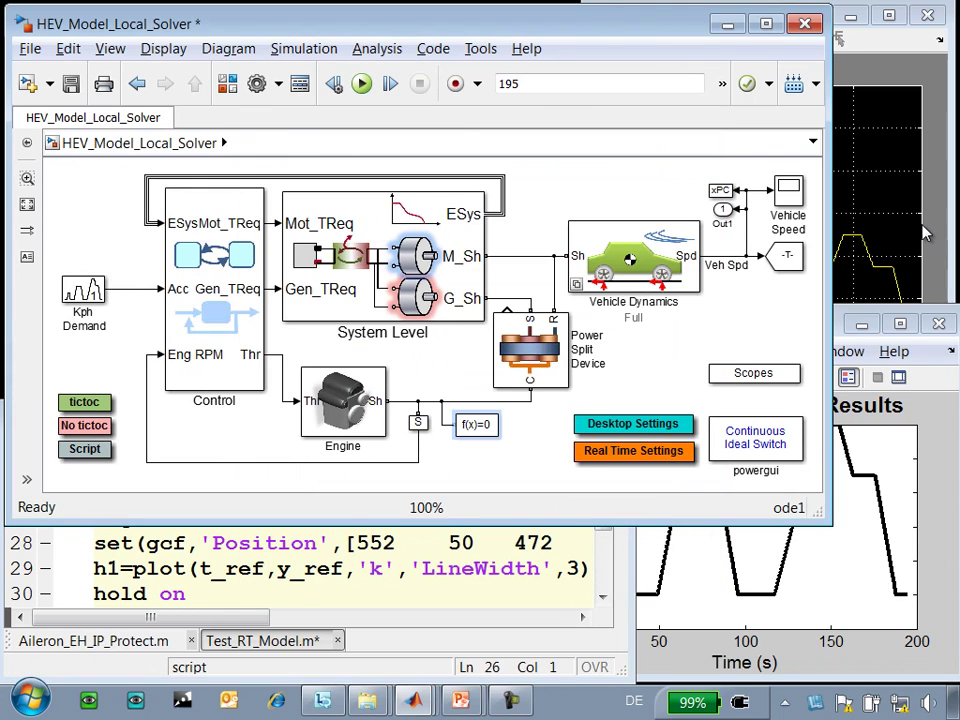
- Add the fixed-step results to the comparison plot and zoom in on the curves near 15 s
click(424, 543)
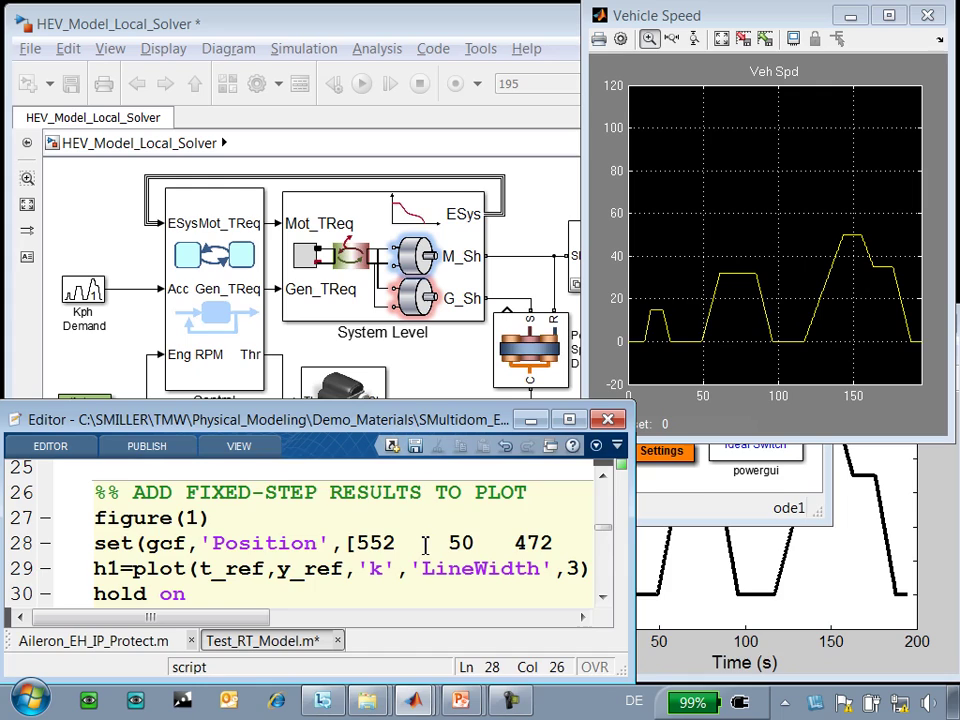
key(ctrl+shift+Return)
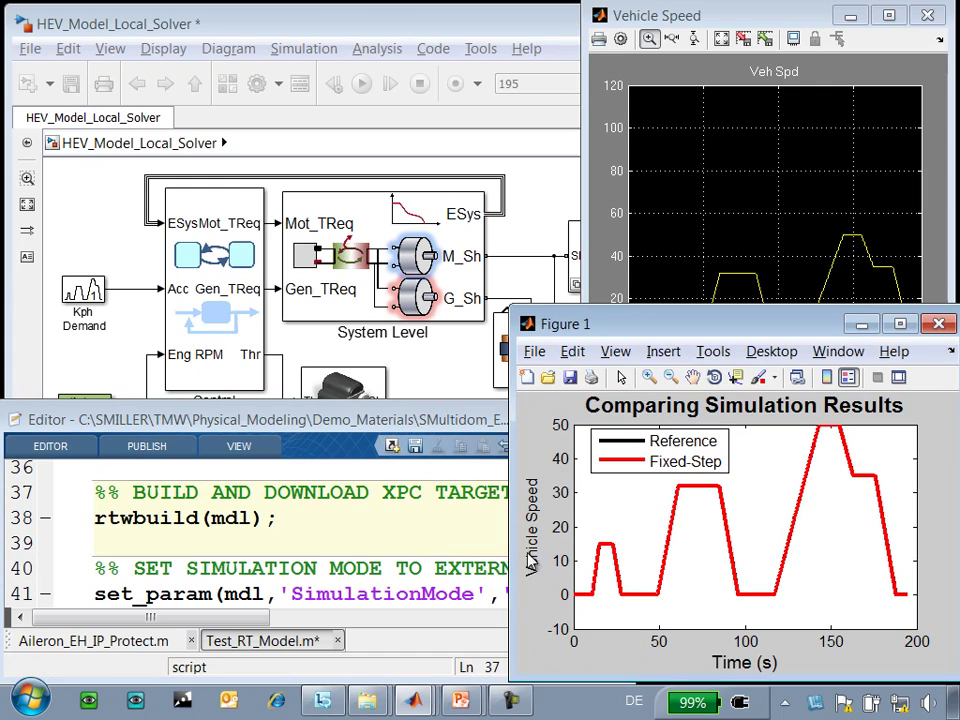
click(649, 377)
click(599, 552)
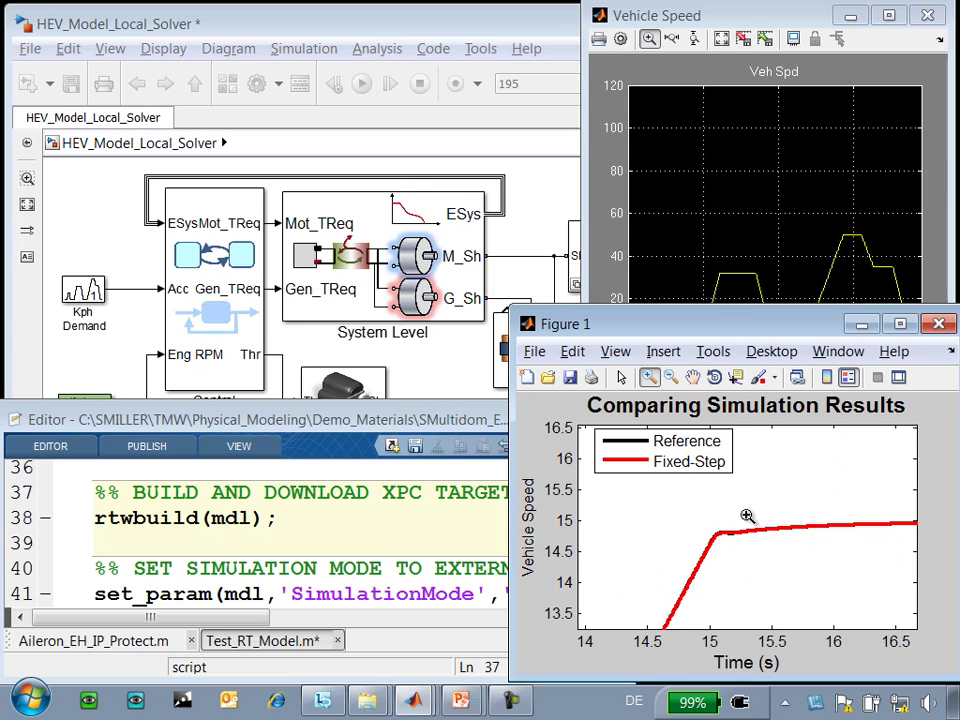
drag(733, 566, 703, 547)
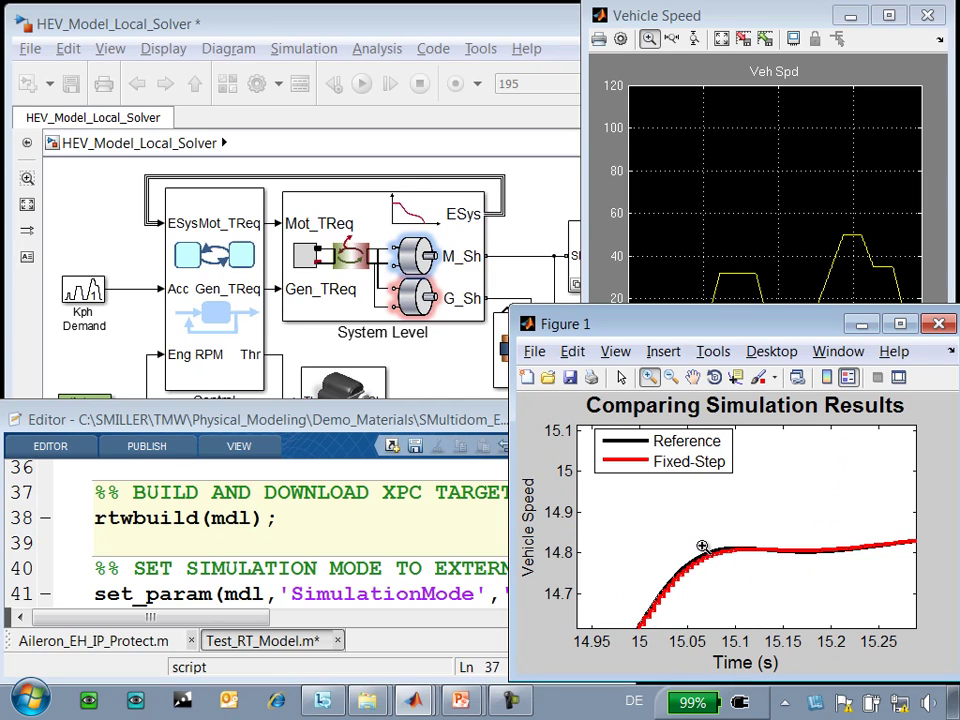
- Zoom back out to the full 0–200 s view and select the stop time 195
click(671, 377)
click(788, 366)
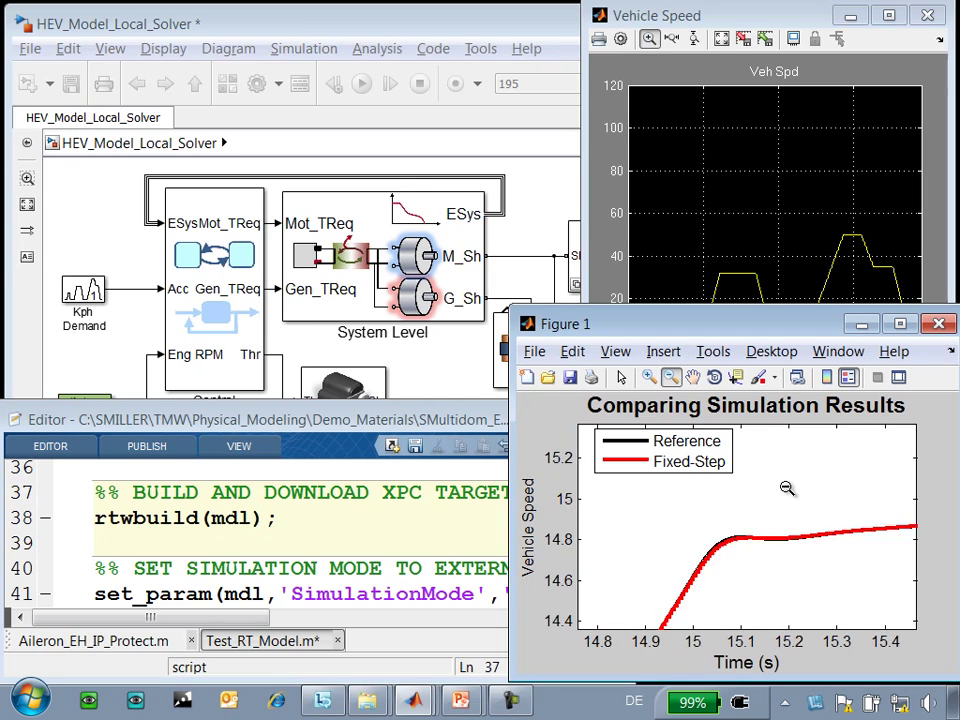
double_click(788, 489)
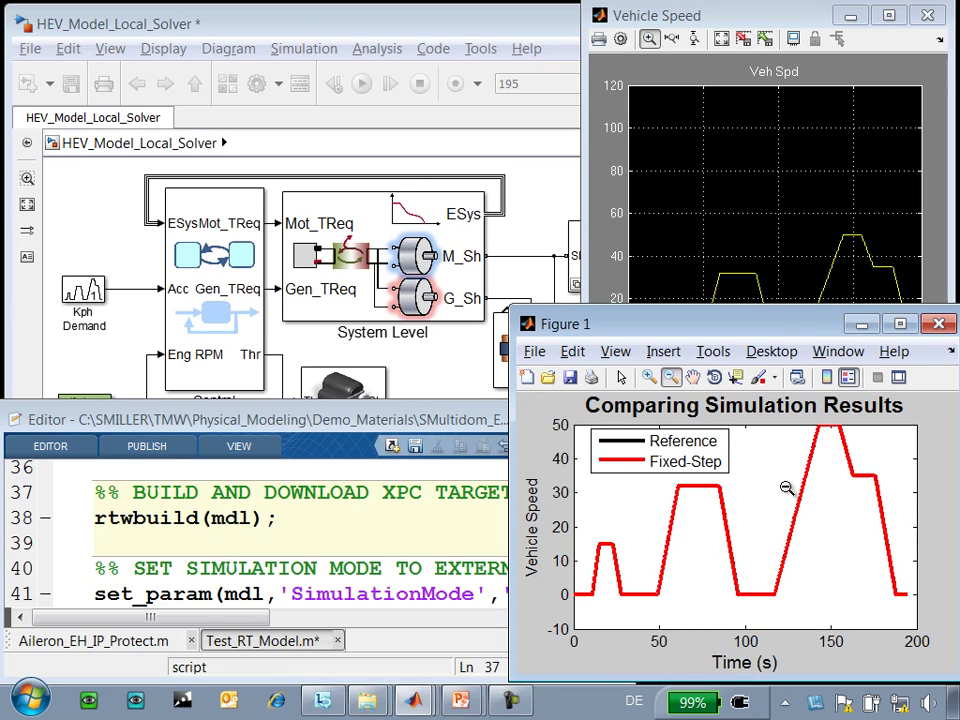
double_click(531, 84)
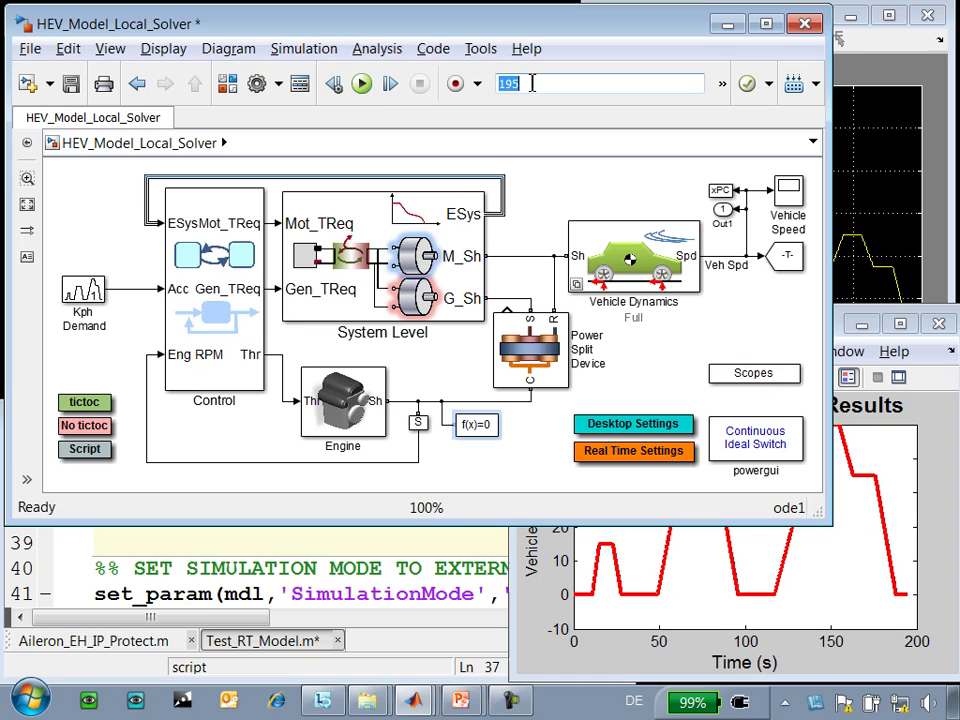
- Change the stop time from 195 to 30 and run the build-and-download section
key(BackSpace)
text(30)
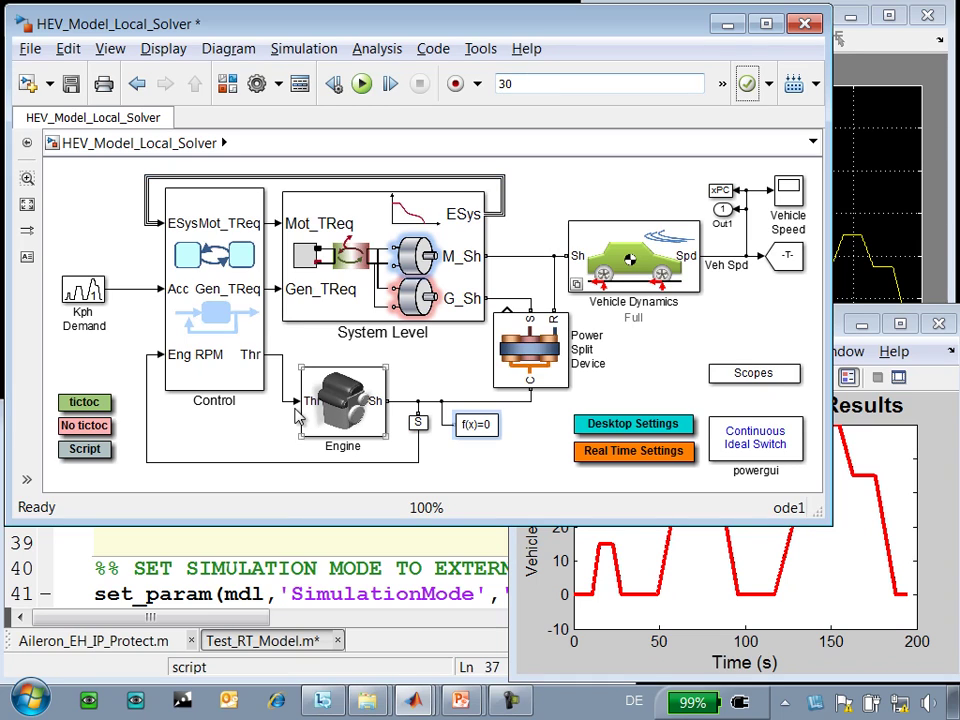
click(276, 544)
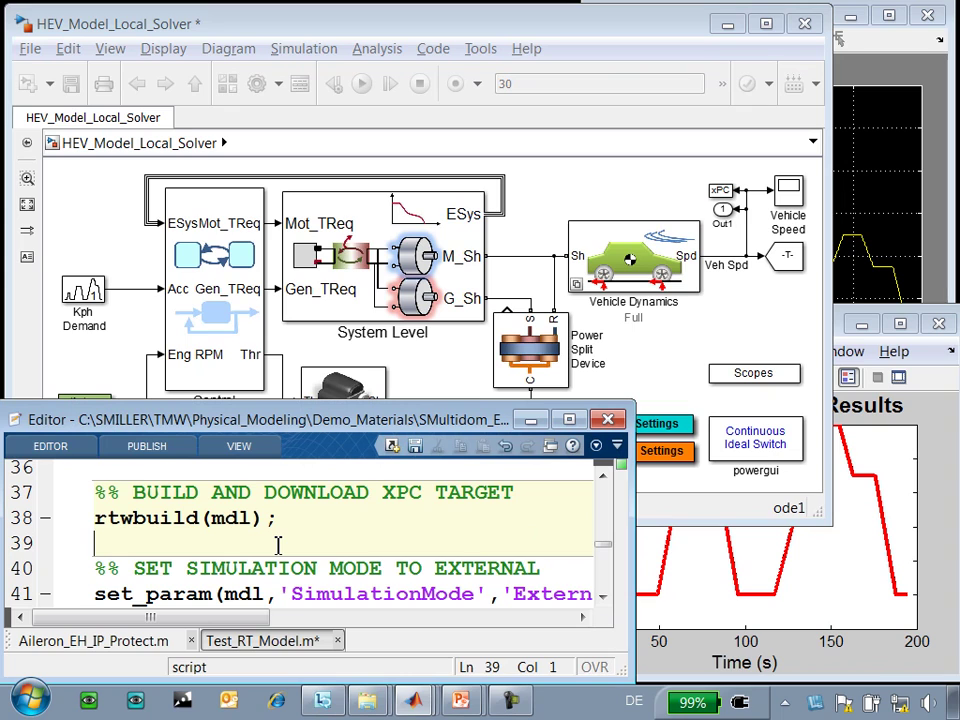
key(ctrl+shift+Return)
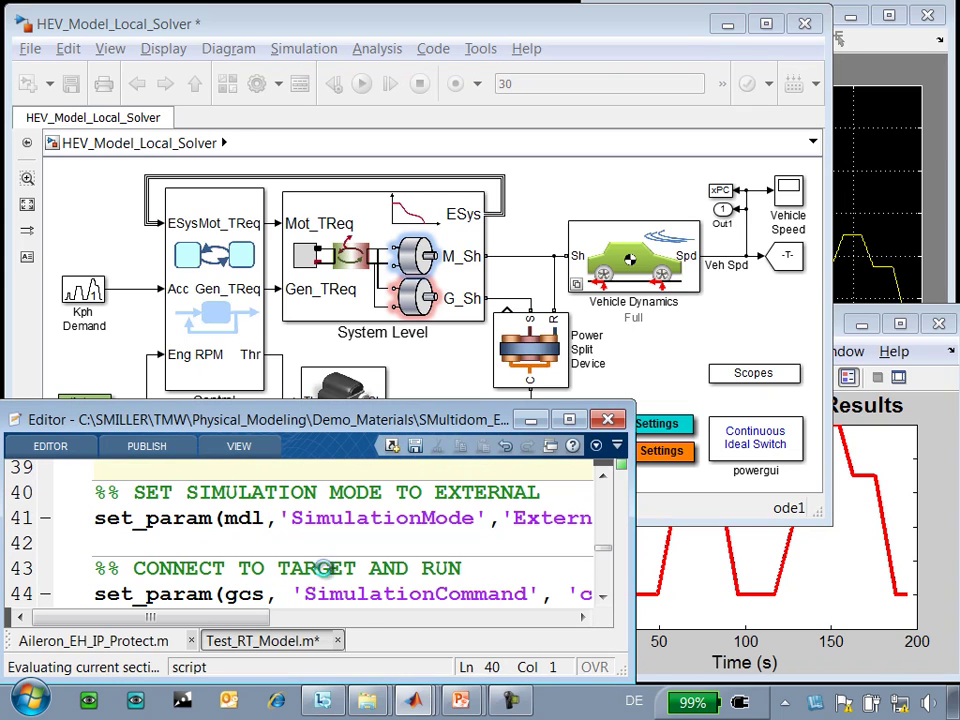
- Check the build output in the Command Window, then switch the model to external mode
click(412, 700)
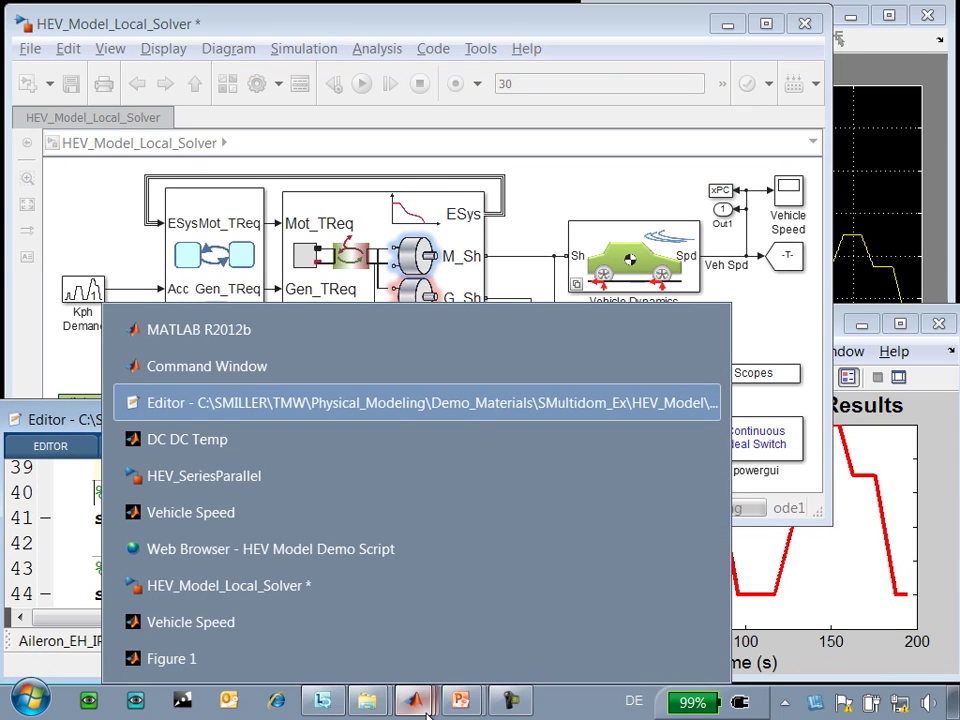
click(236, 366)
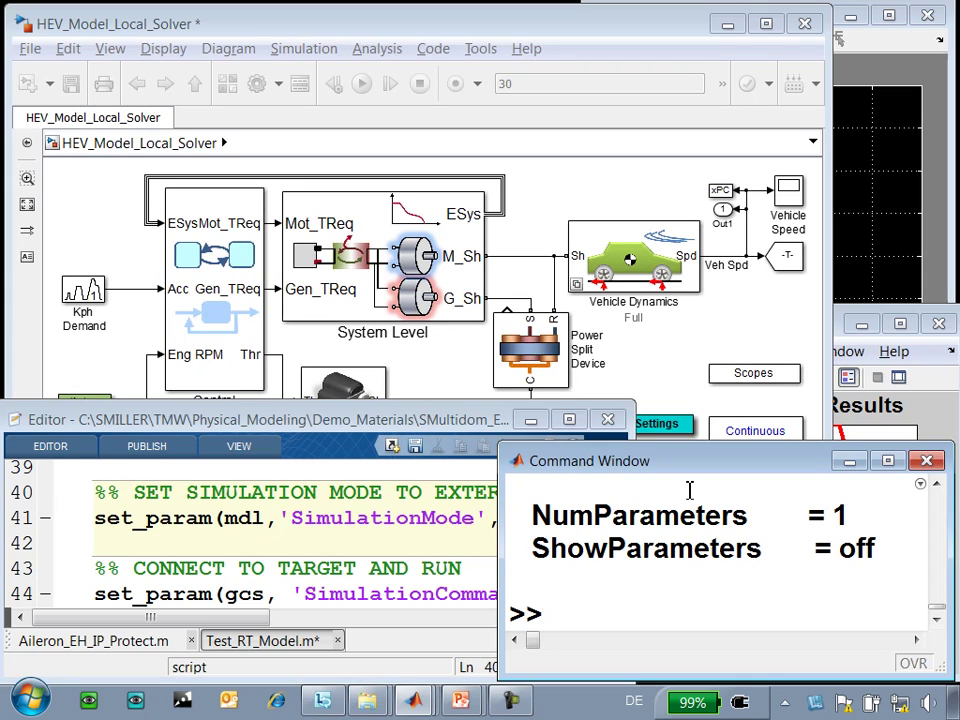
click(437, 493)
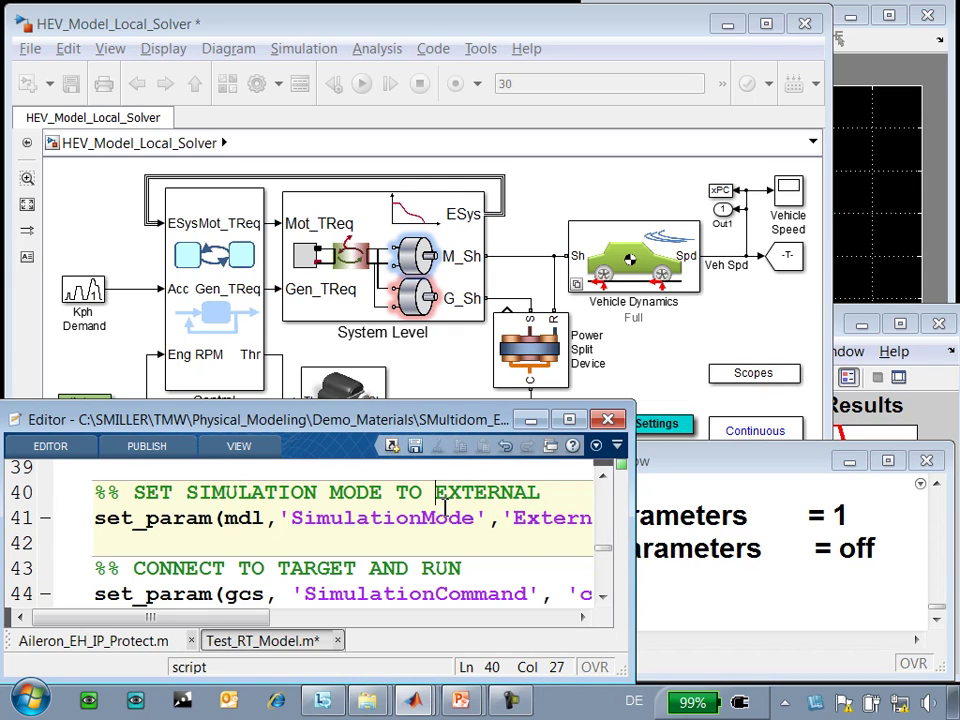
key(ctrl+shift+Return)
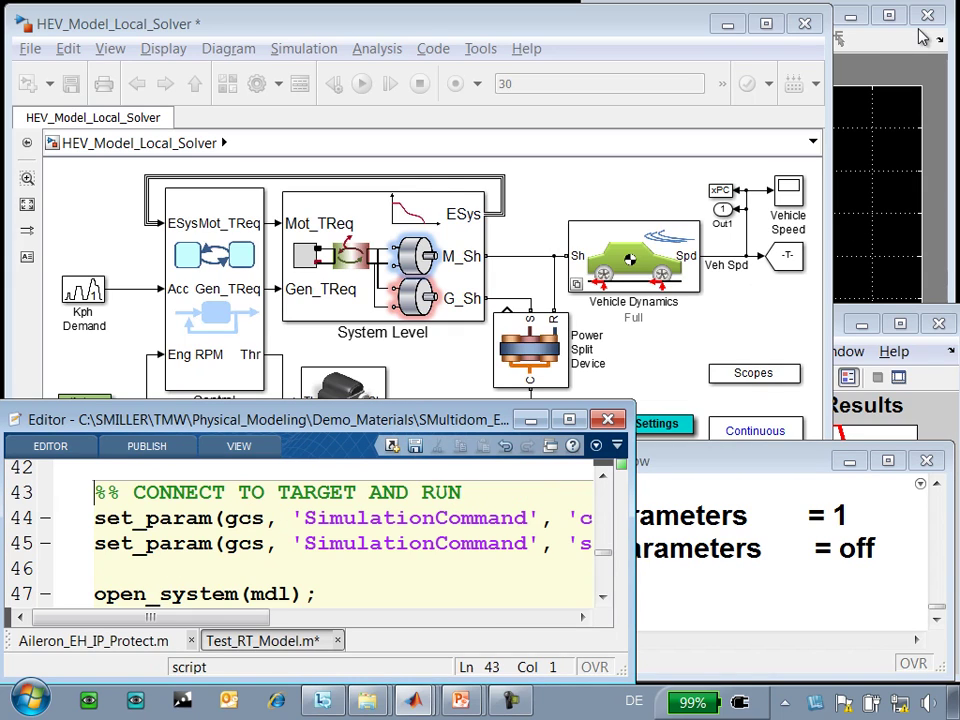
- Run the CONNECT TO TARGET AND RUN section and watch the Vehicle Speed scope through 30 s
click(462, 522)
key(ctrl+shift+Return)
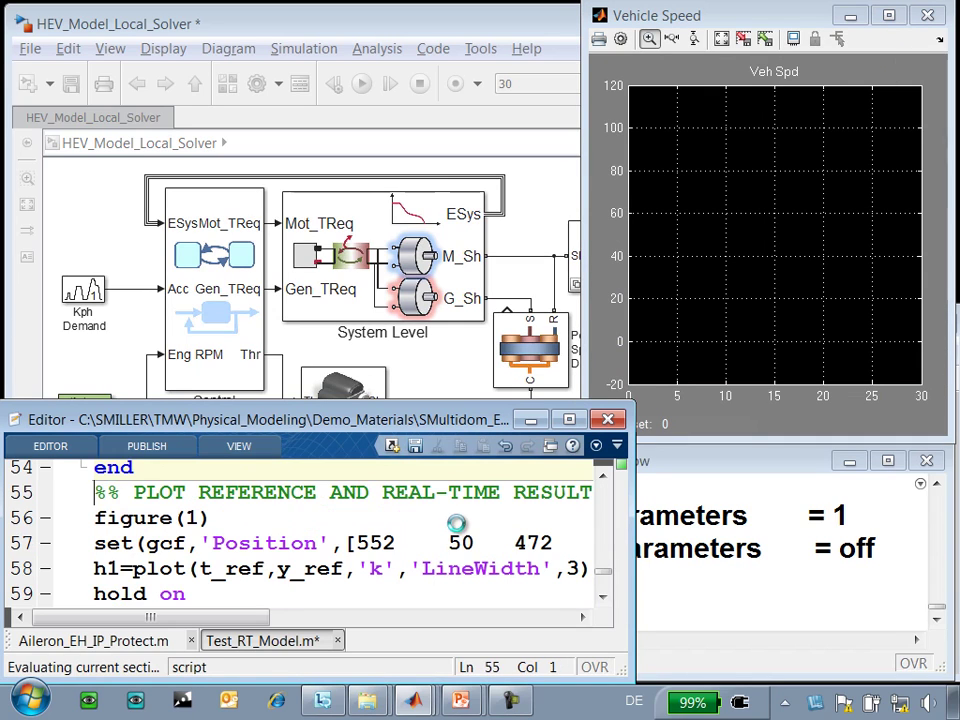
click(750, 15)
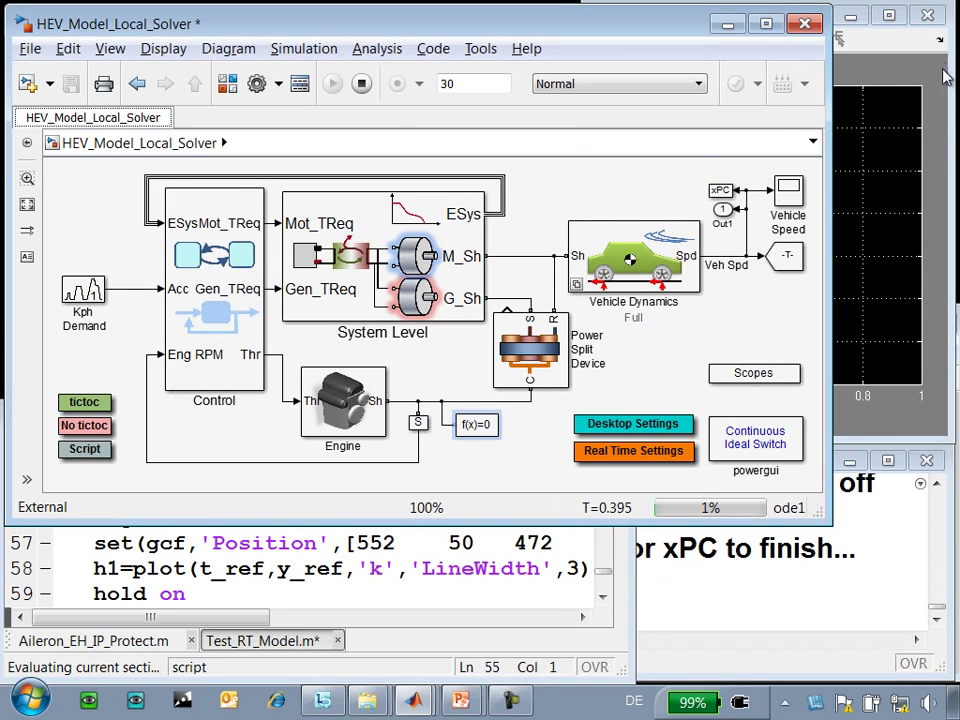
click(942, 98)
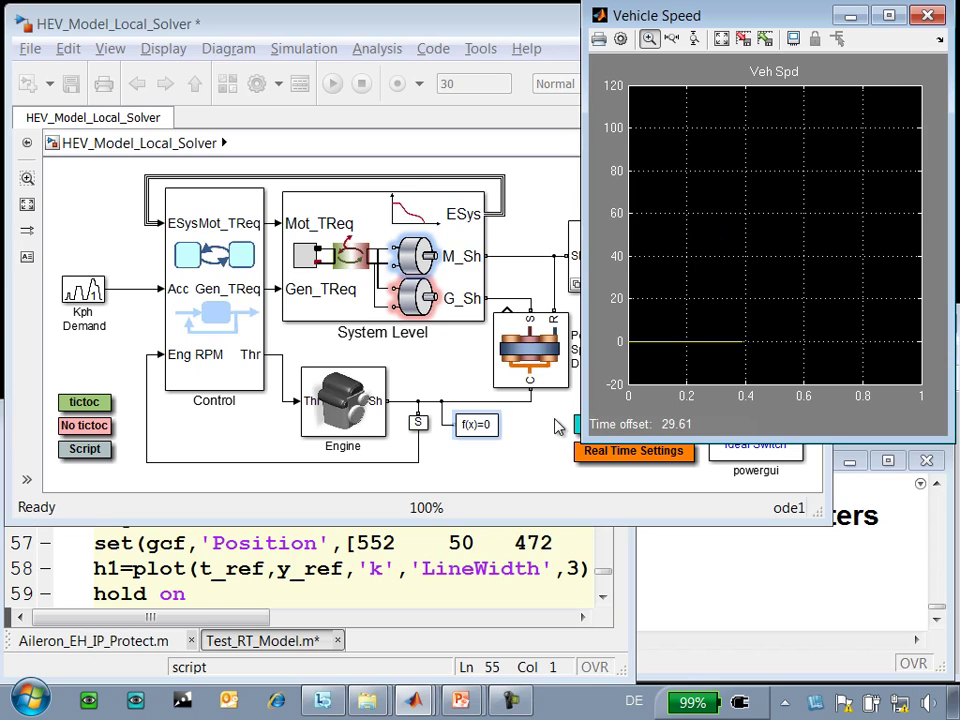
- Plot reference, fixed-step and real-time speed in Figure 1, then zoom onto the falling edge near 23 s
click(465, 543)
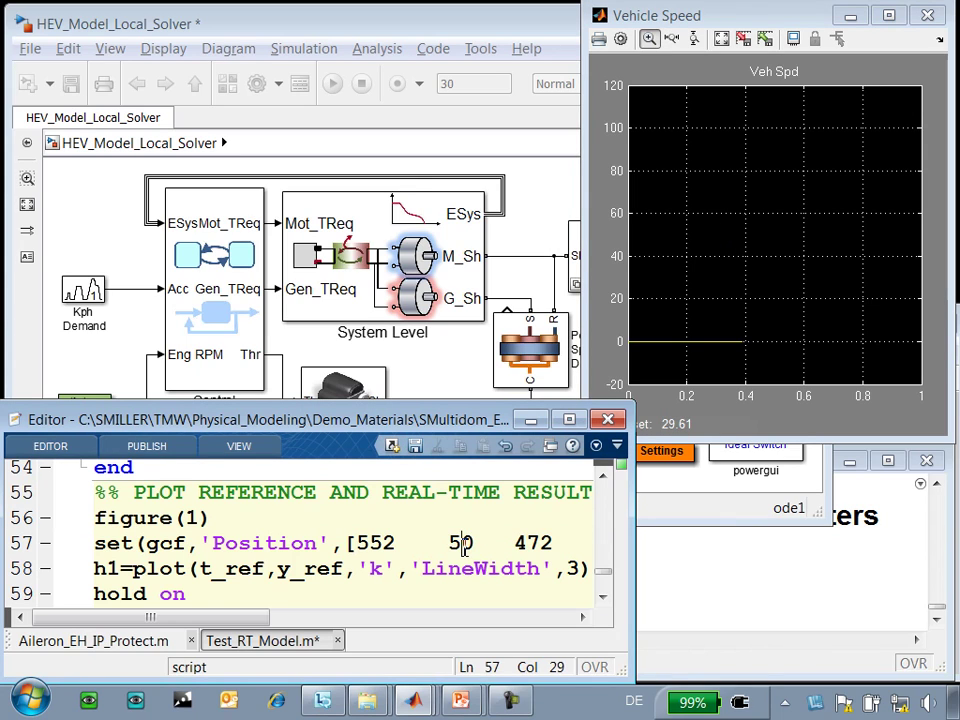
key(ctrl+Return)
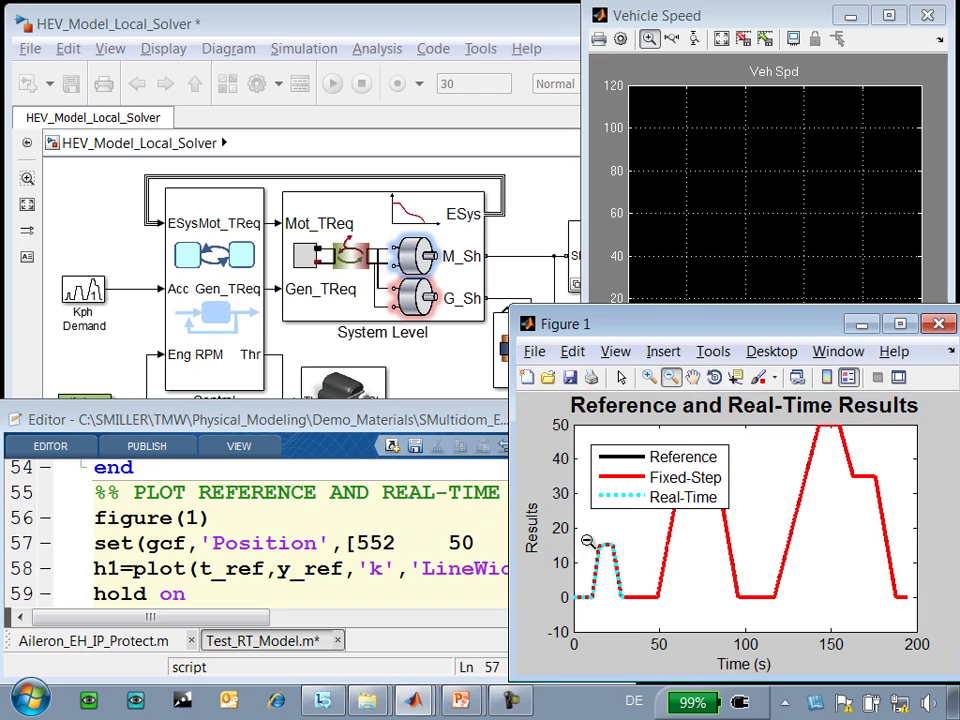
click(648, 377)
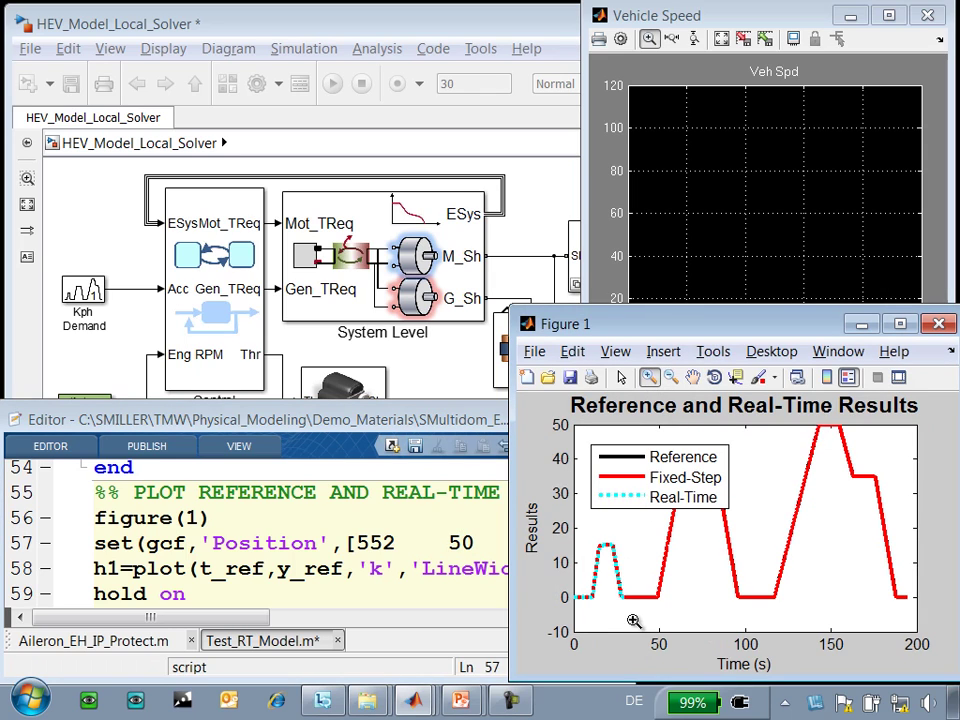
drag(632, 616, 574, 530)
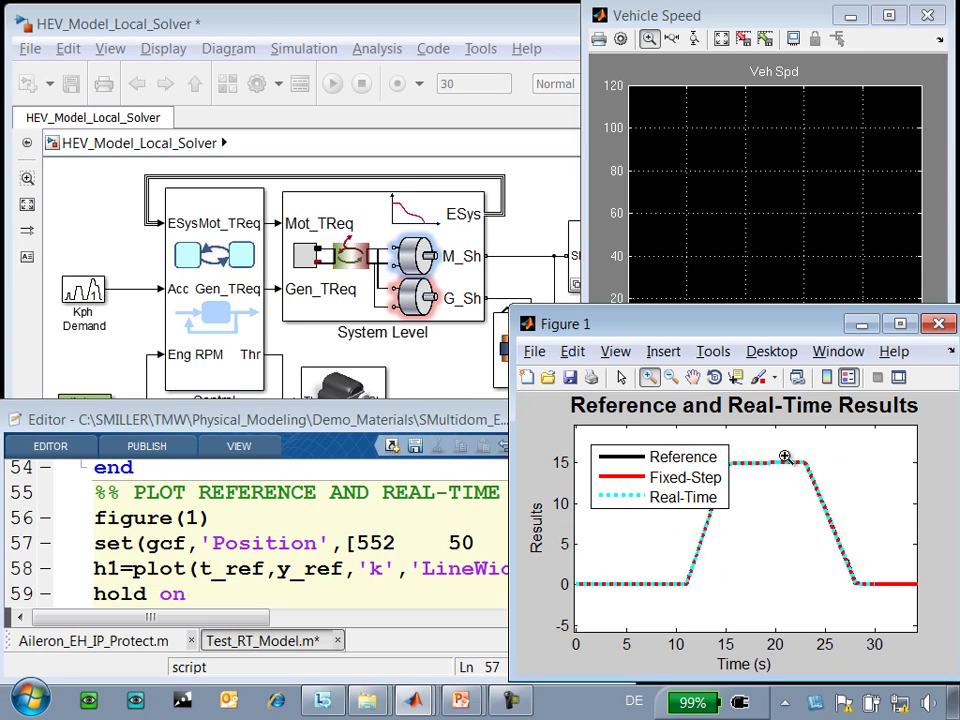
drag(796, 456, 812, 476)
drag(793, 519, 846, 584)
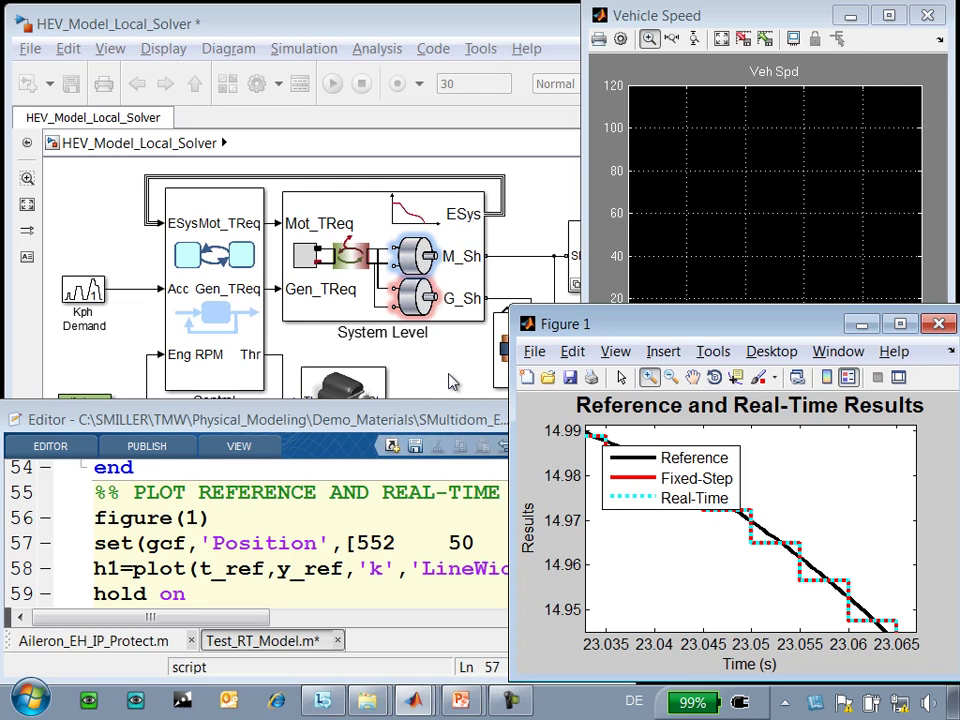
- Switch back to the PowerPoint slide show
key(alt+Tab)
key(alt+Tab)
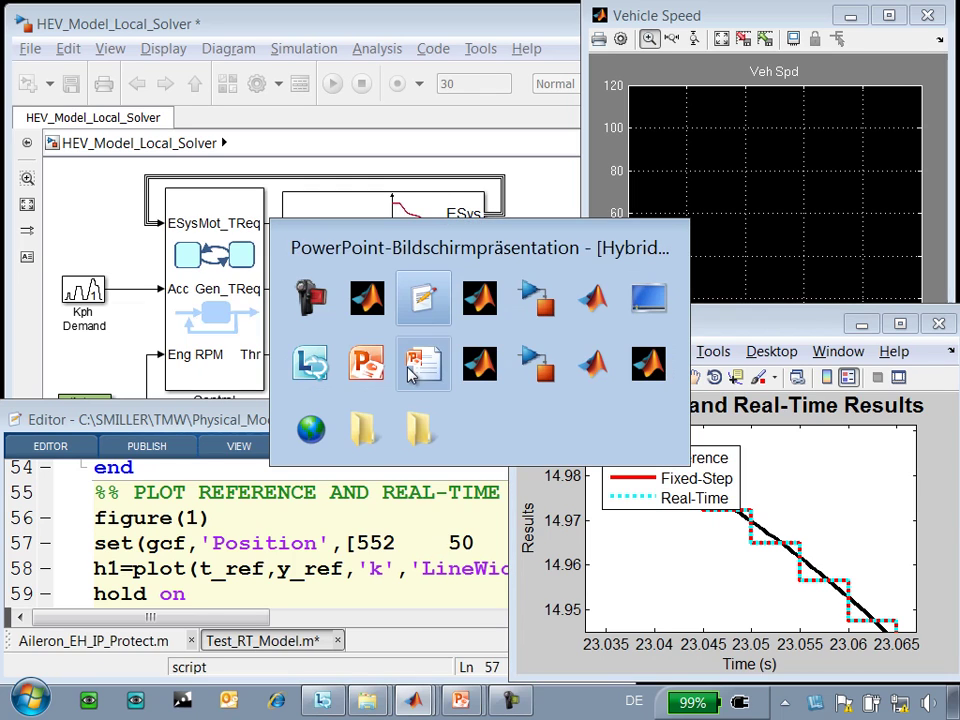